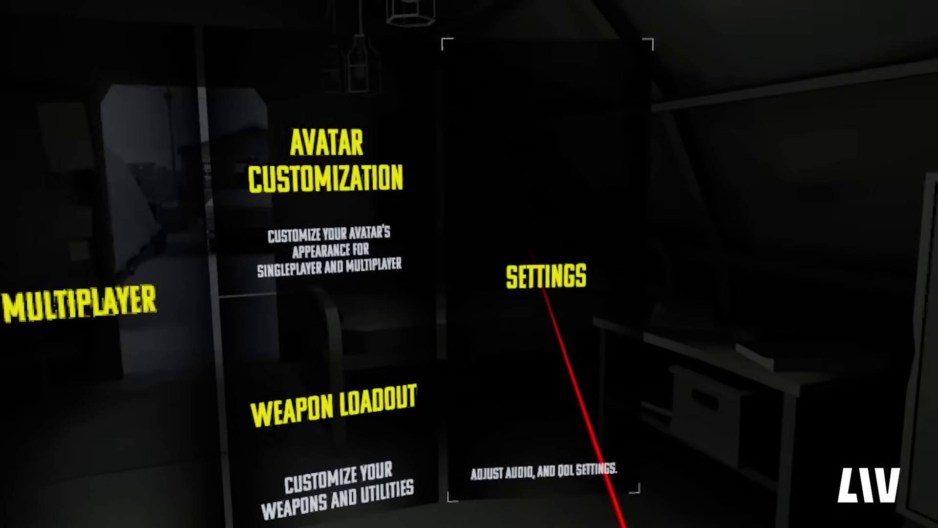
Step: Go from Settings into General Settings and open the LIV Creator Kit page
{"action": "left_click", "coordinate": [611, 273]}
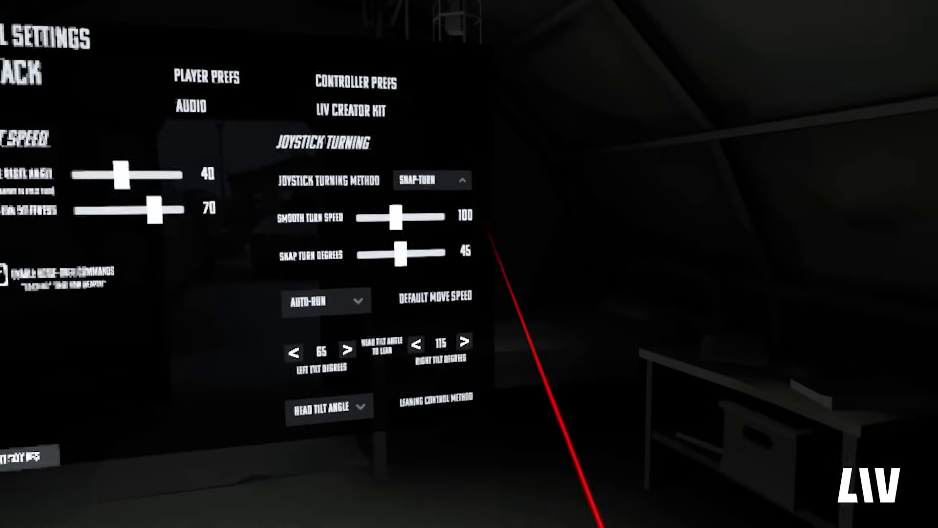
{"action": "left_click", "coordinate": [292, 80]}
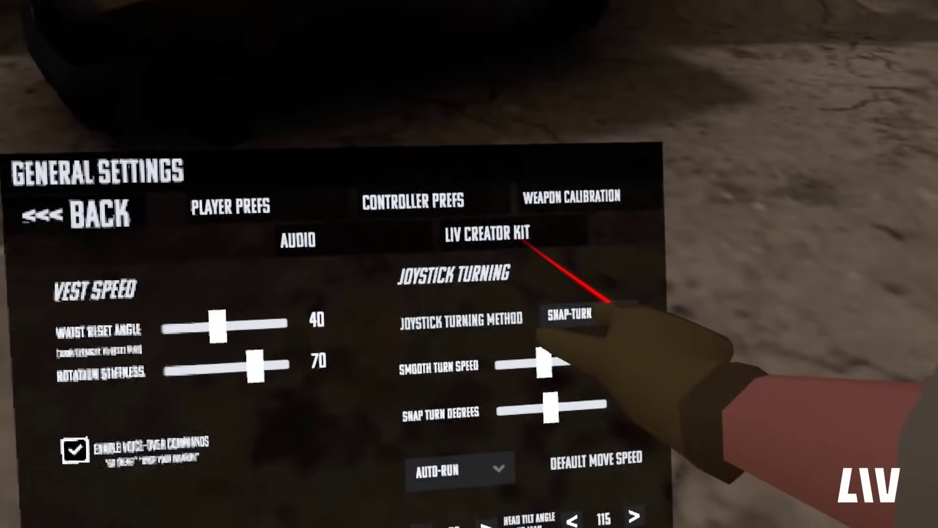
{"action": "left_click", "coordinate": [508, 188]}
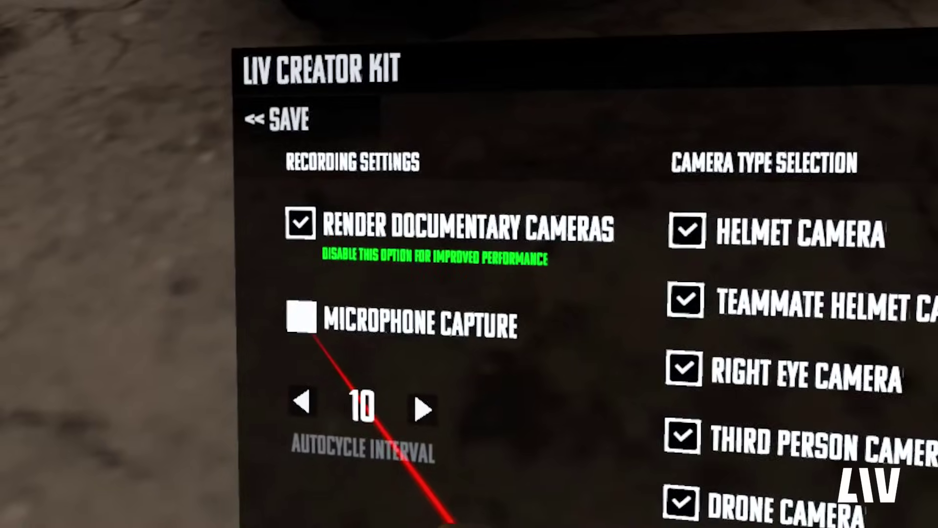
Step: Tick Microphone Capture and make Headset Microphone the default recording and communication device
{"action": "left_click", "coordinate": [323, 347]}
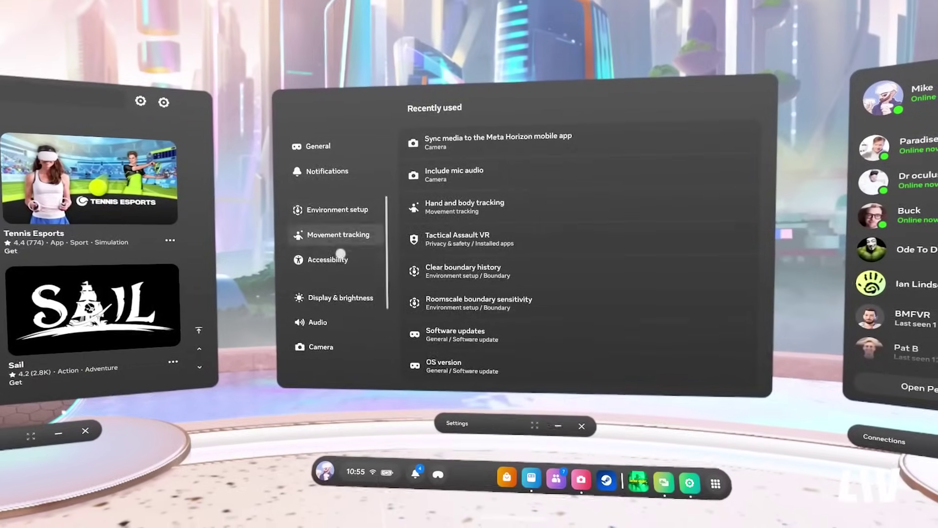
{"action": "left_click", "coordinate": [342, 320]}
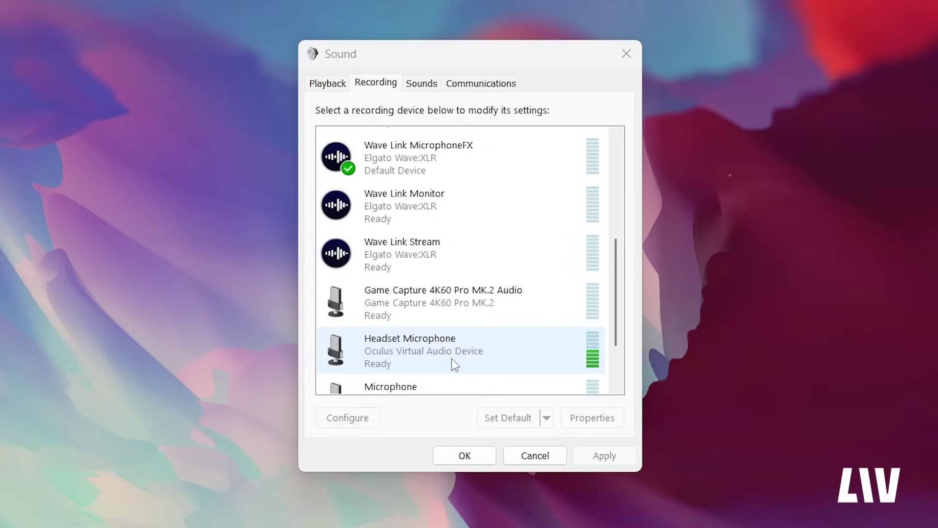
{"action": "right_click", "coordinate": [542, 359]}
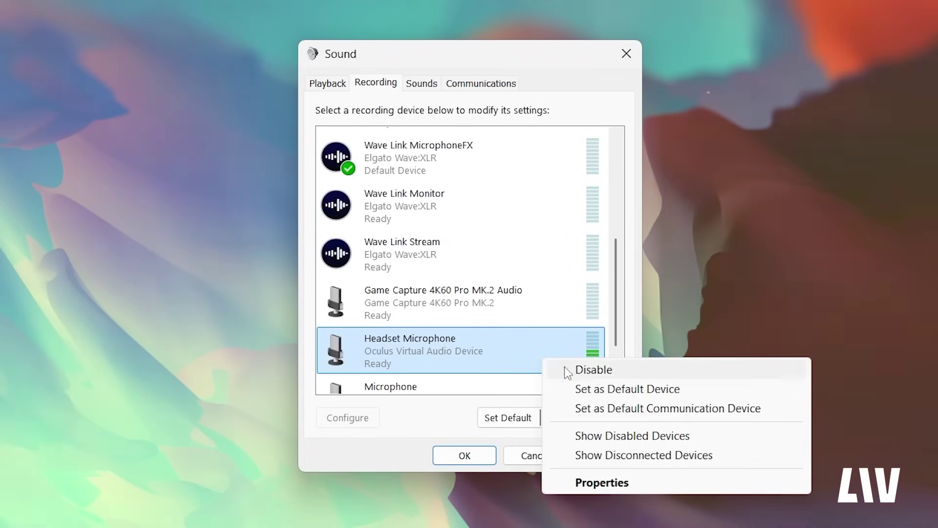
{"action": "left_click", "coordinate": [589, 389]}
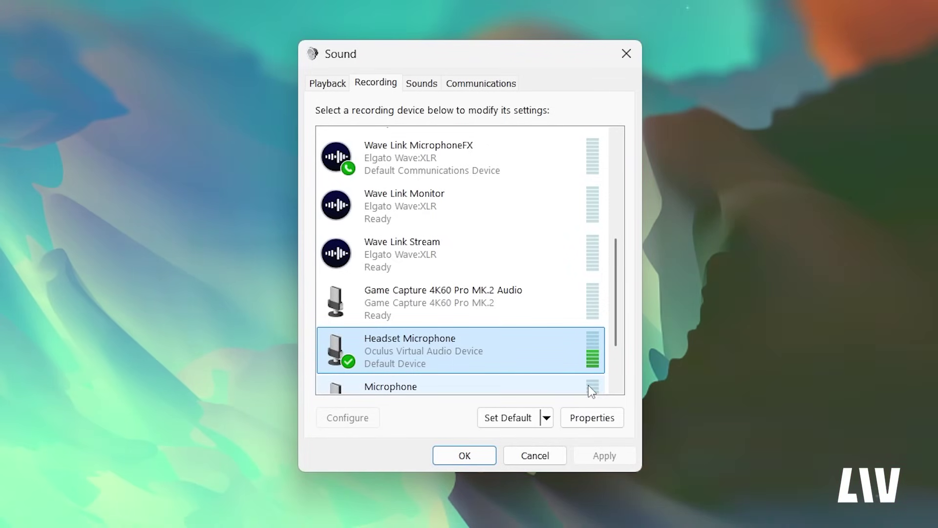
{"action": "right_click", "coordinate": [555, 348]}
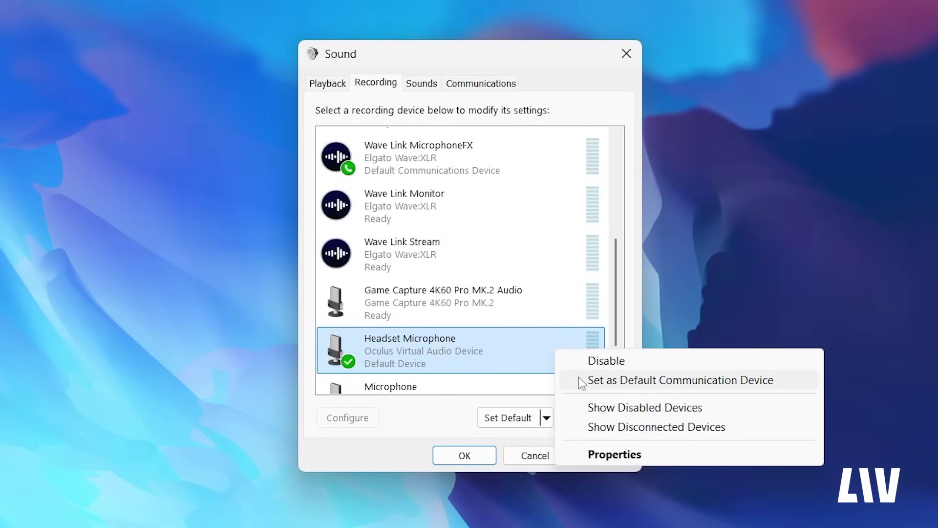
{"action": "left_click", "coordinate": [579, 379]}
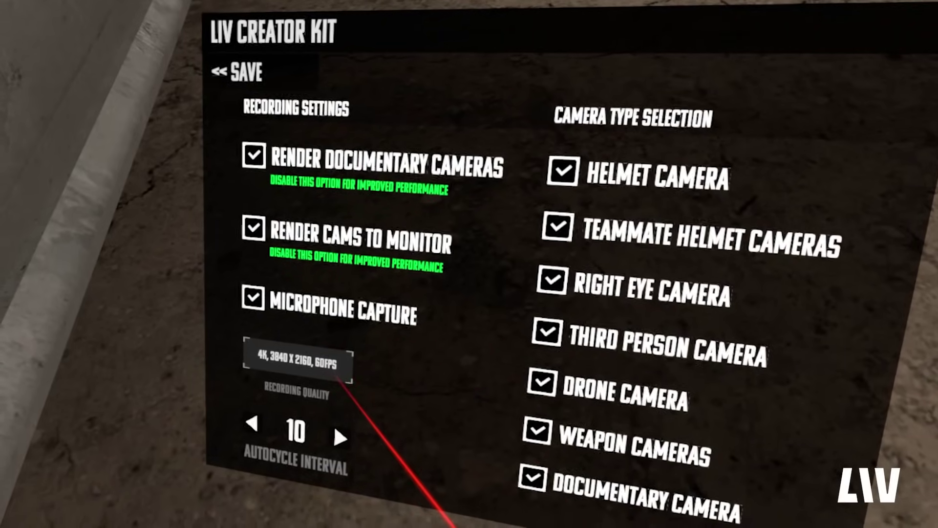
{"action": "left_click", "coordinate": [348, 380]}
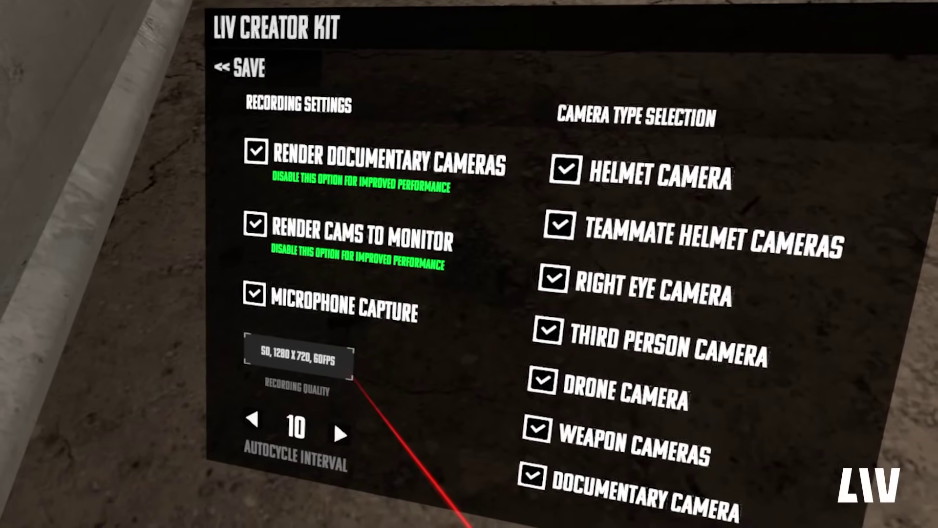
{"action": "left_click", "coordinate": [350, 379]}
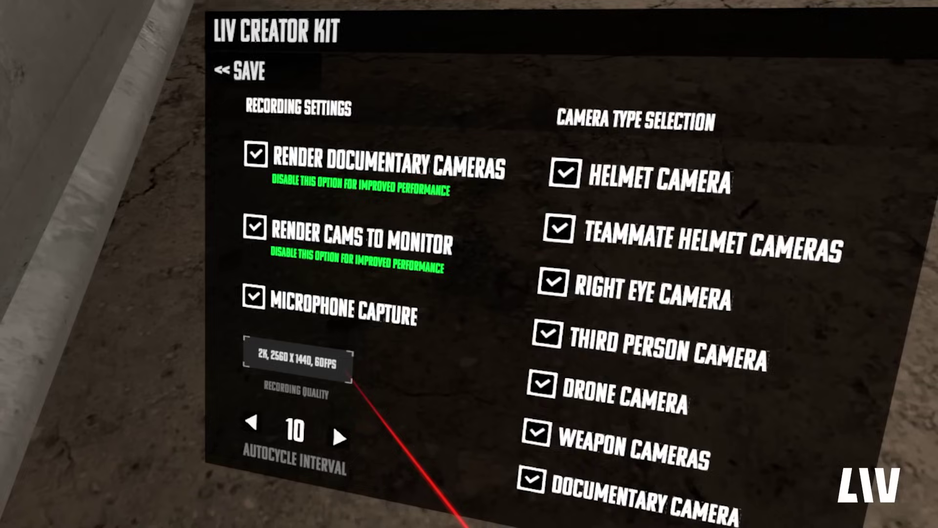
{"action": "left_click", "coordinate": [351, 381]}
{"action": "left_click", "coordinate": [351, 380]}
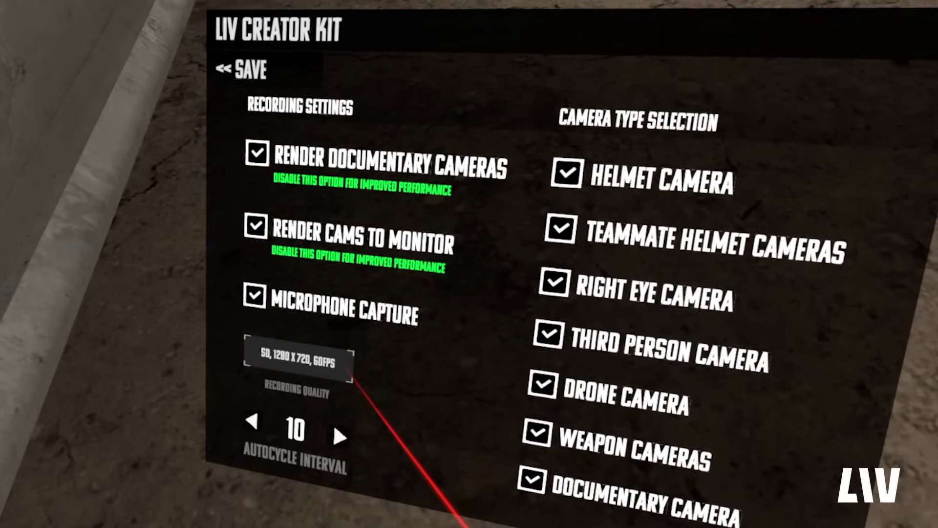
{"action": "left_click", "coordinate": [352, 378]}
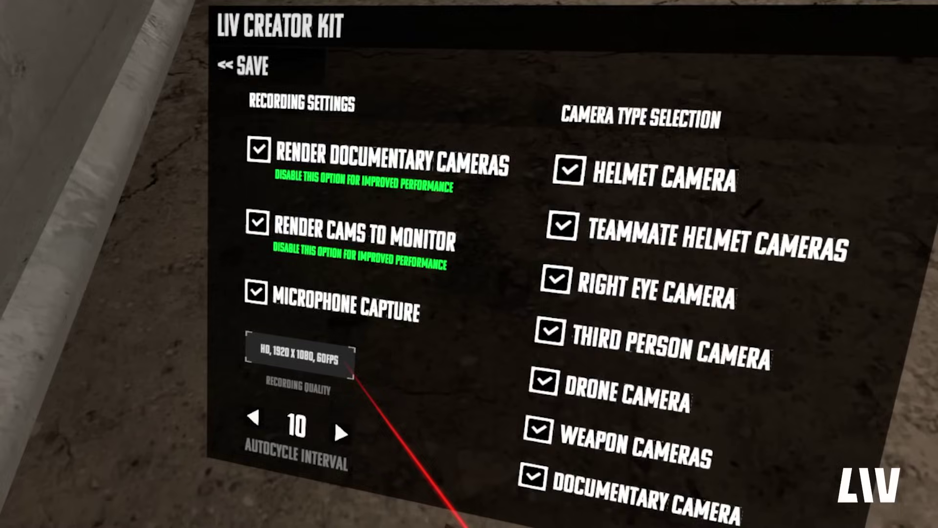
{"action": "left_click", "coordinate": [352, 375]}
{"action": "left_click", "coordinate": [351, 375]}
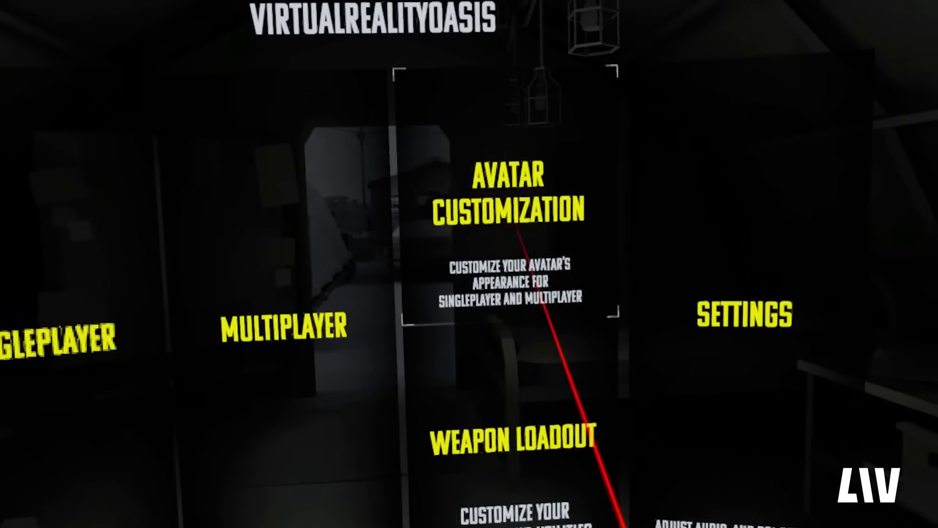
Step: In Avatar Customization, cycle the Gender option from MALE to FEMALE
{"action": "left_click", "coordinate": [505, 234]}
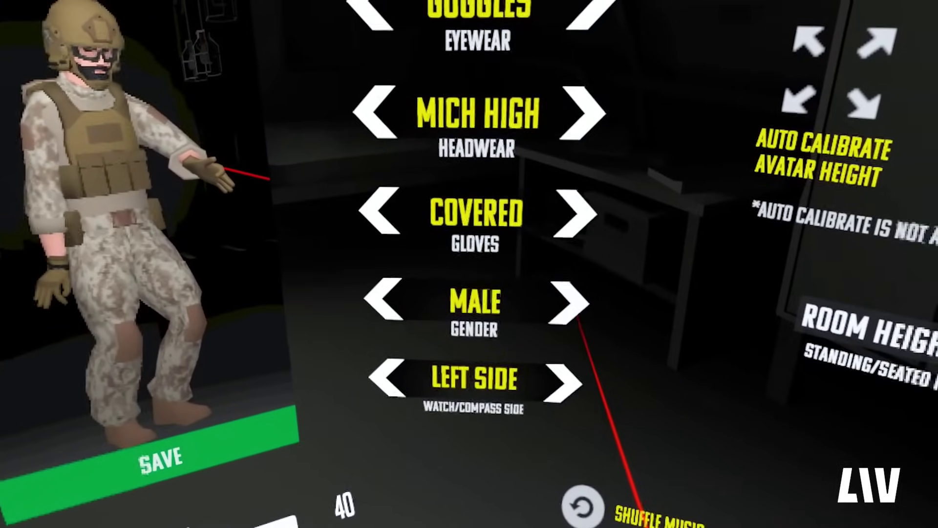
{"action": "left_click", "coordinate": [571, 303]}
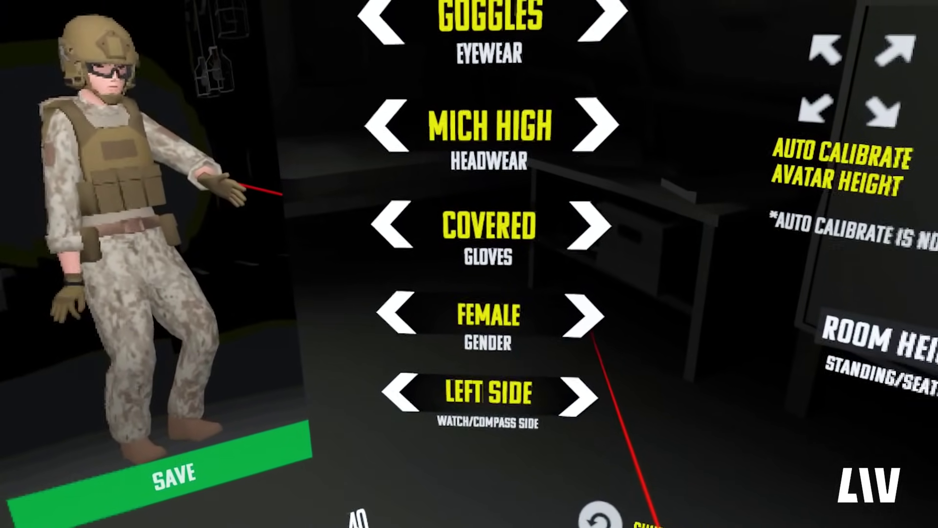
{"action": "left_click", "coordinate": [586, 318]}
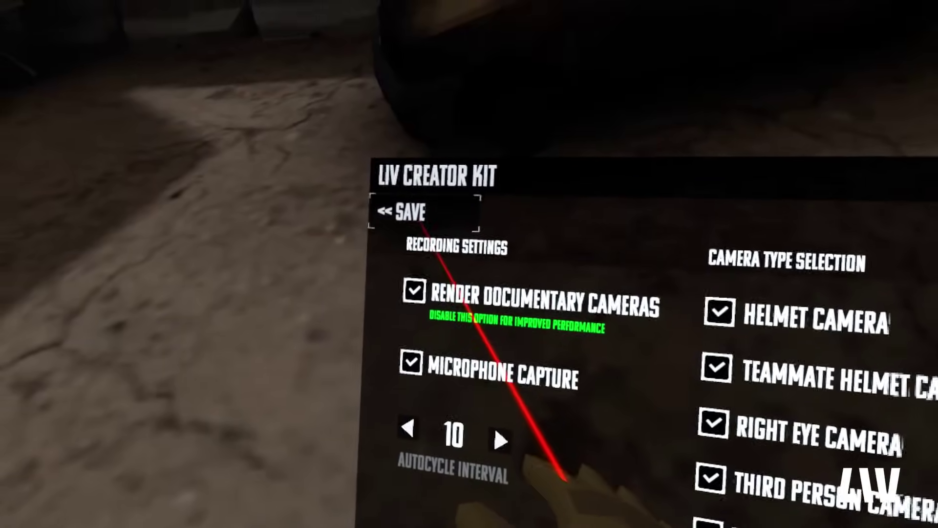
Step: Save the LIV Creator Kit settings and go back to the mission menu
{"action": "left_click", "coordinate": [218, 133]}
{"action": "left_click", "coordinate": [430, 212]}
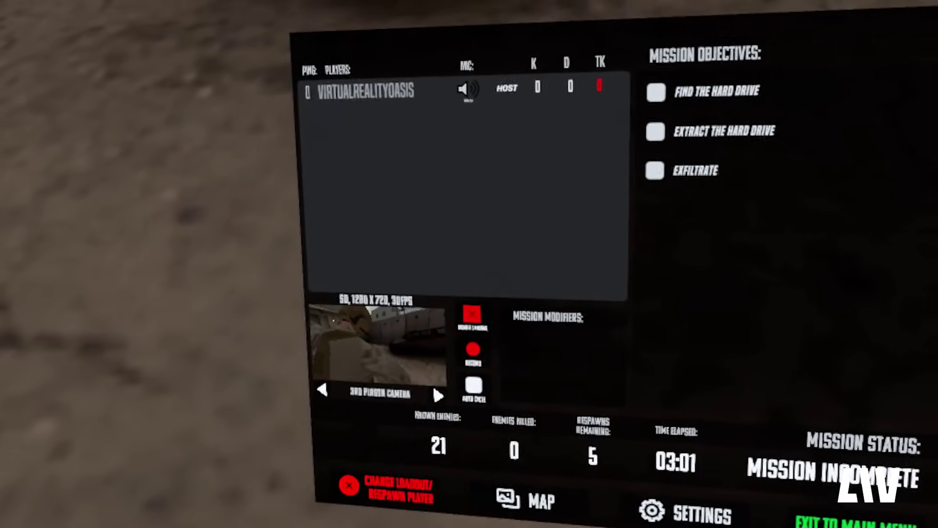
Step: Record a helmet-camera LIV clip with Auto Cycle on, stop to save it, and resume play
{"action": "left_click", "coordinate": [439, 391]}
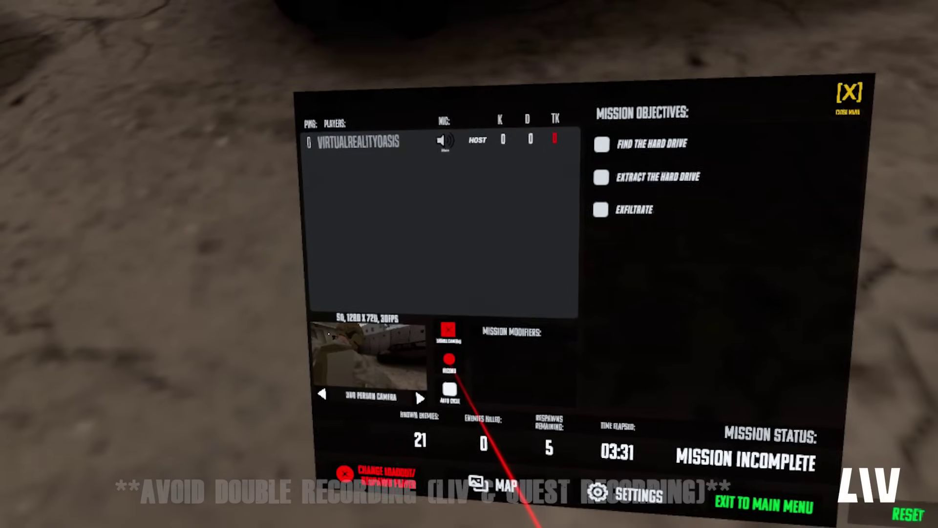
{"action": "left_click", "coordinate": [449, 362]}
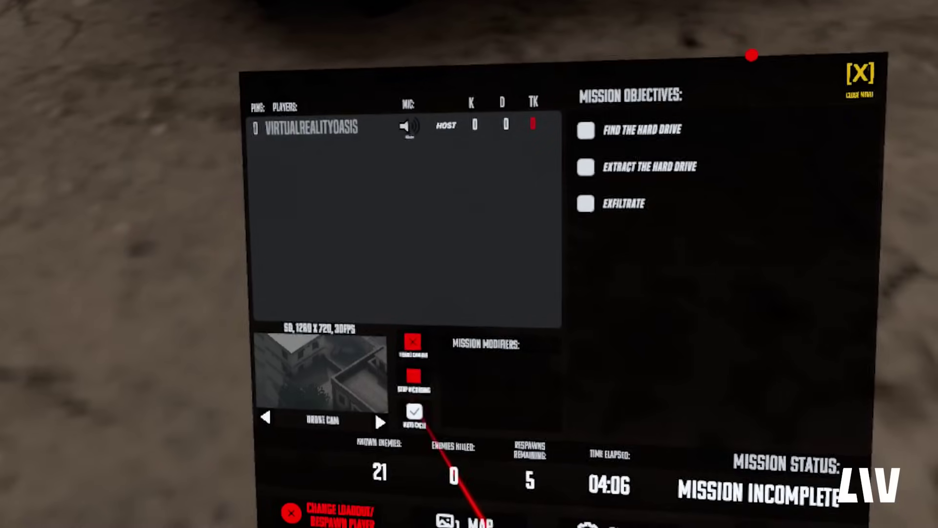
{"action": "left_click", "coordinate": [413, 406]}
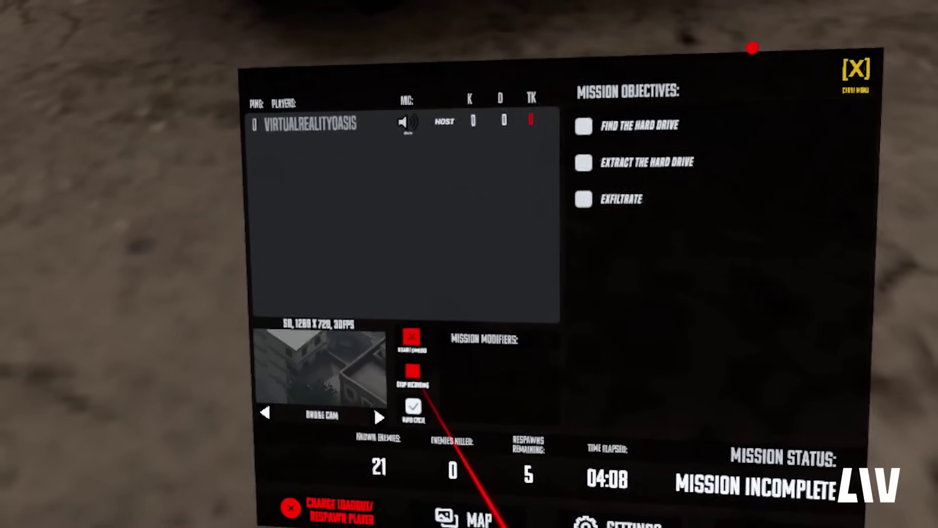
{"action": "left_click", "coordinate": [412, 375]}
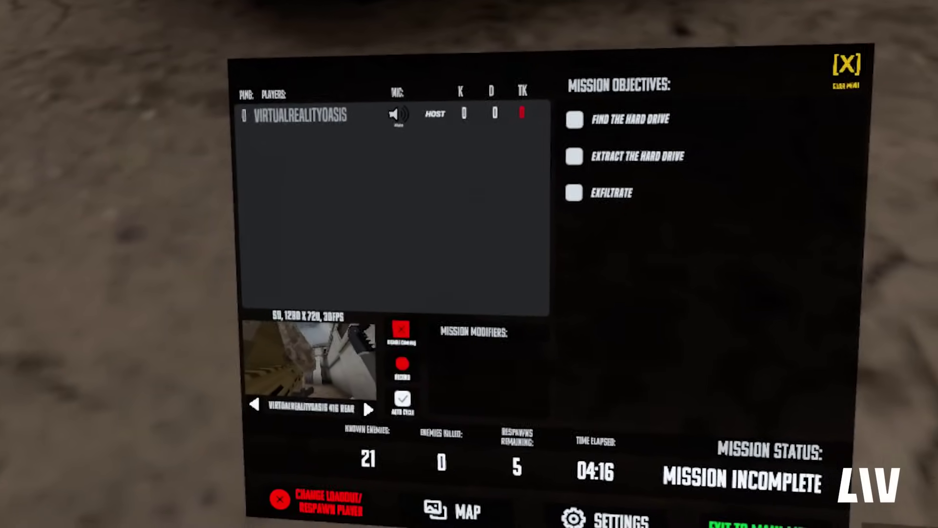
{"action": "key", "text": "Escape"}
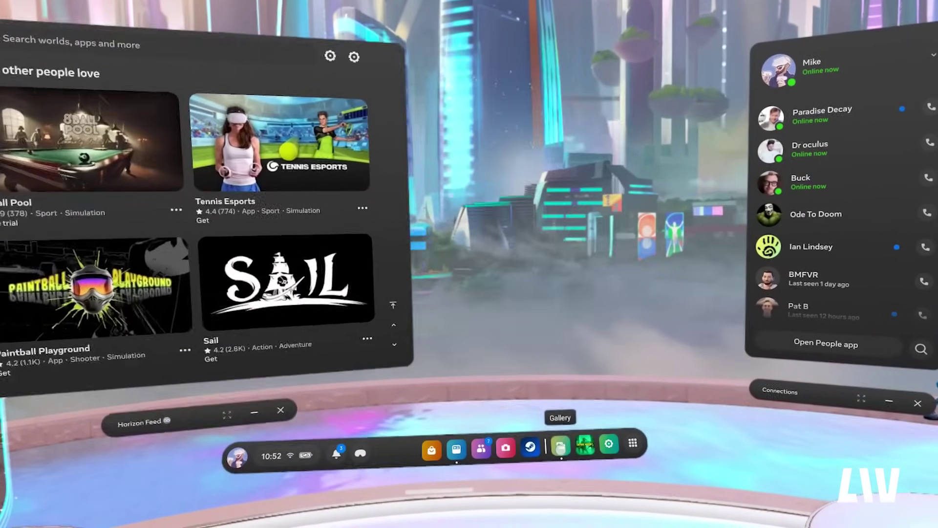
Step: Open the Quest Gallery from the taskbar to see the captured videos
{"action": "left_click", "coordinate": [561, 446]}
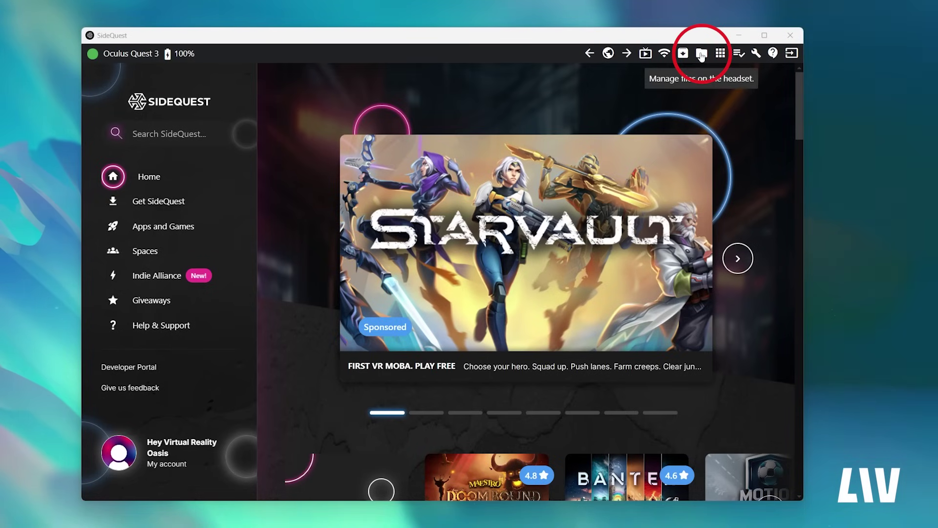
Step: Open SideQuest's headset file manager and browse into Movies/TacticalAssaultVR_Recordings
{"action": "left_click", "coordinate": [701, 55]}
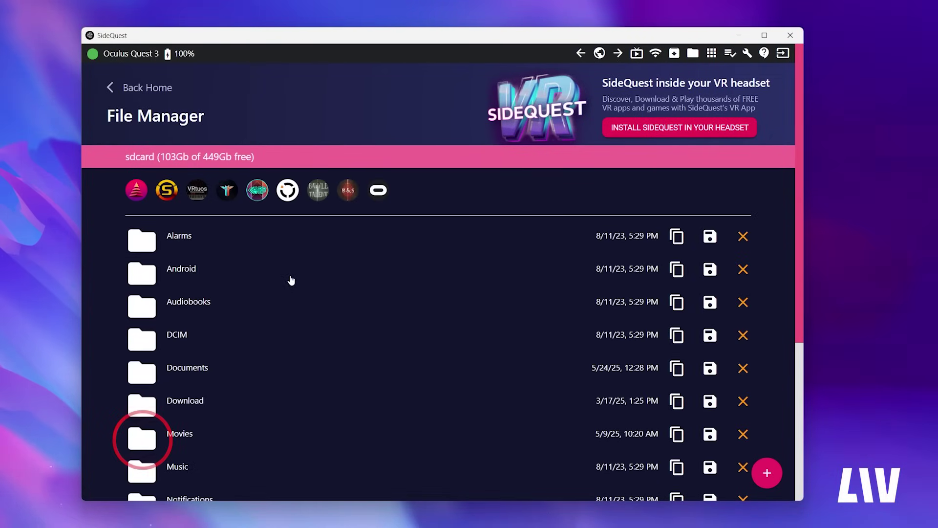
{"action": "left_click", "coordinate": [151, 439]}
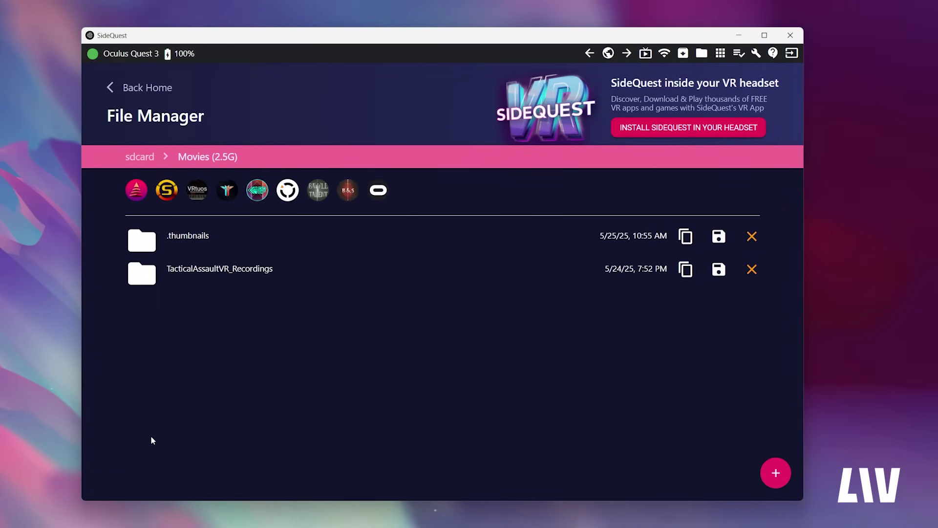
{"action": "left_click", "coordinate": [142, 275]}
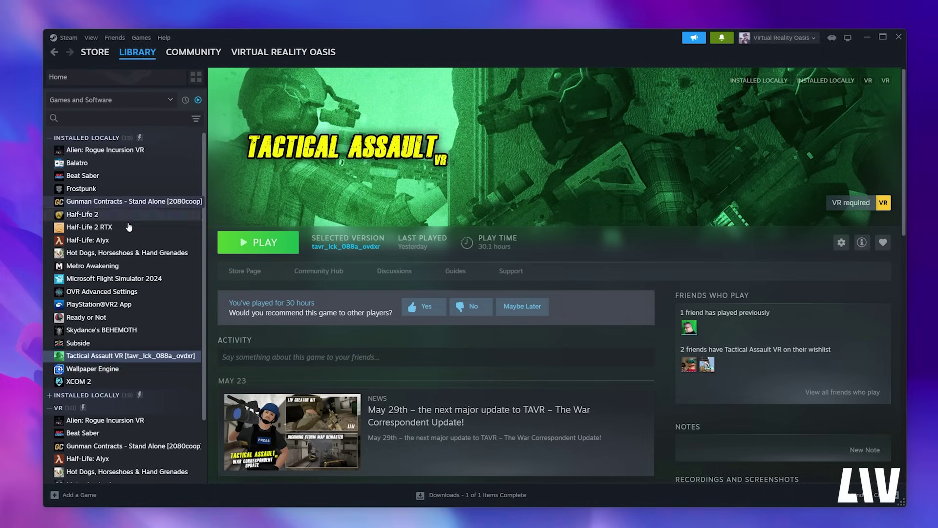
Step: Use Manage > Browse local files on Tactical Assault VR in the Steam Library
{"action": "right_click", "coordinate": [123, 359]}
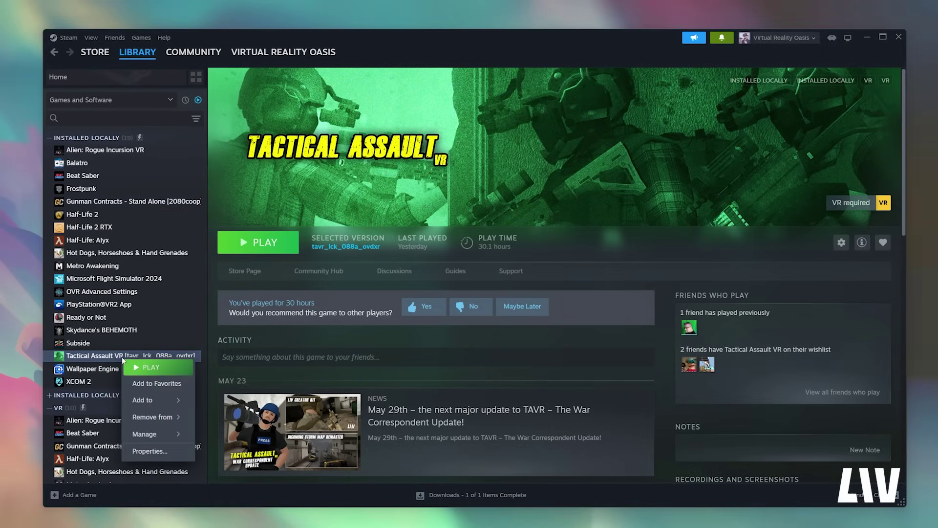
{"action": "mouse_move", "coordinate": [142, 434]}
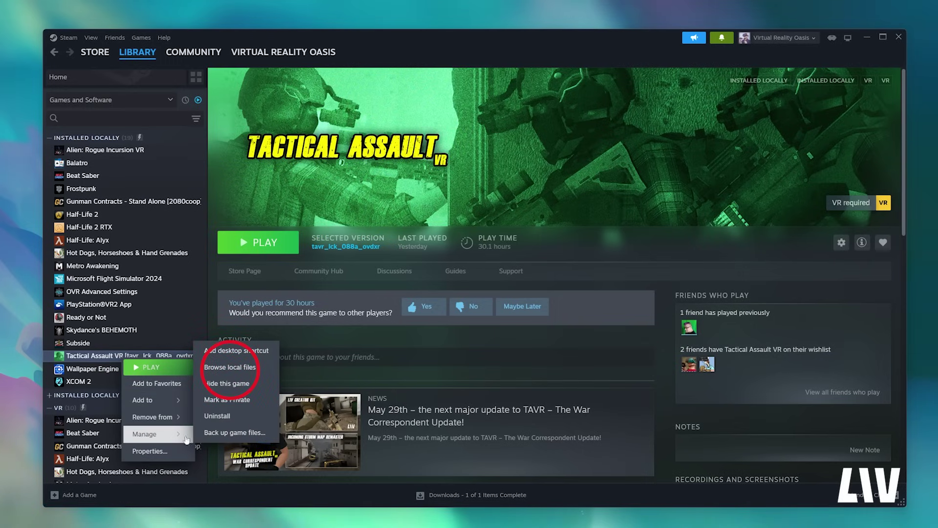
{"action": "left_click", "coordinate": [253, 370]}
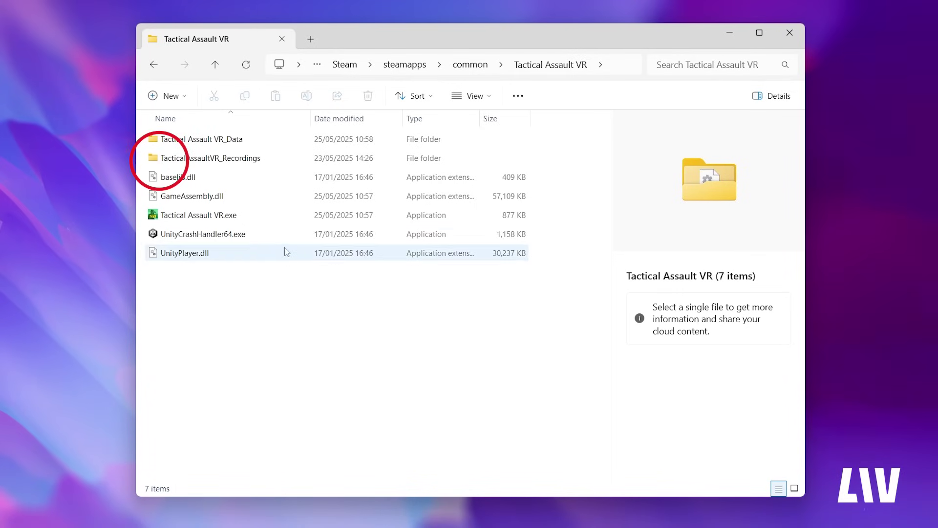
Step: Open the TacticalAssaultVR_Recordings folder in the game's install directory
{"action": "double_click", "coordinate": [266, 163]}
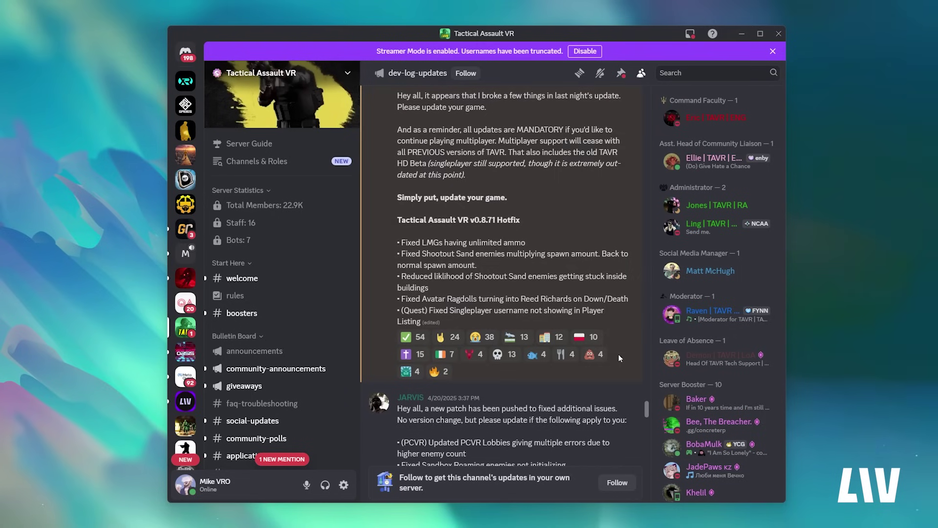
Step: Scroll through the dev-log-updates patch notes and then the game's X profile
{"action": "scroll", "coordinate": [618, 354], "scroll_direction": "down", "scroll_amount": 6}
{"action": "scroll", "coordinate": [619, 358], "scroll_direction": "down", "scroll_amount": 10}
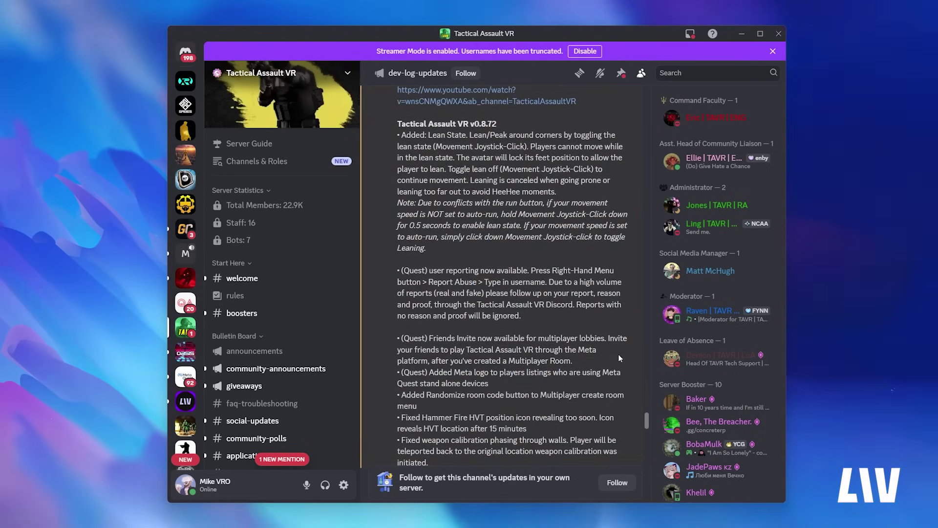
{"action": "scroll", "coordinate": [619, 358], "scroll_direction": "down", "scroll_amount": 5}
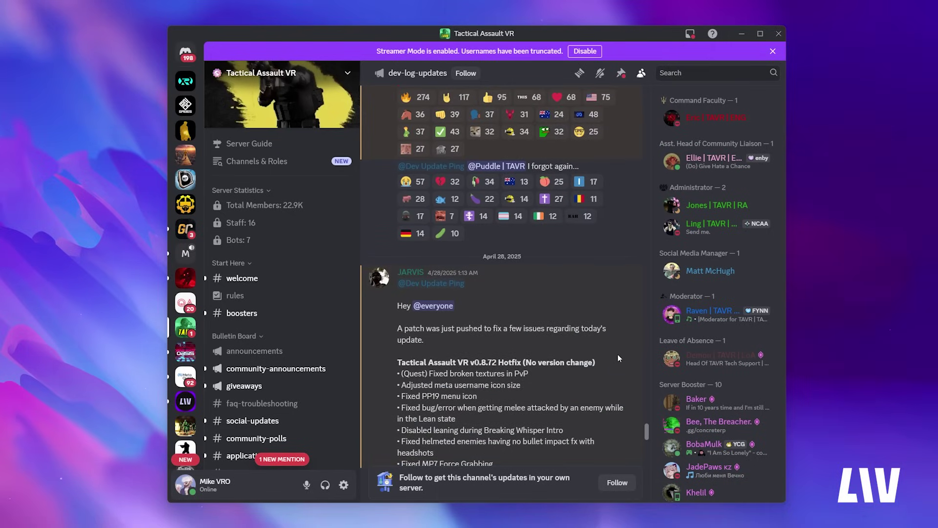
{"action": "scroll", "coordinate": [618, 358], "scroll_direction": "down", "scroll_amount": 8}
{"action": "scroll", "coordinate": [617, 358], "scroll_direction": "down", "scroll_amount": 12}
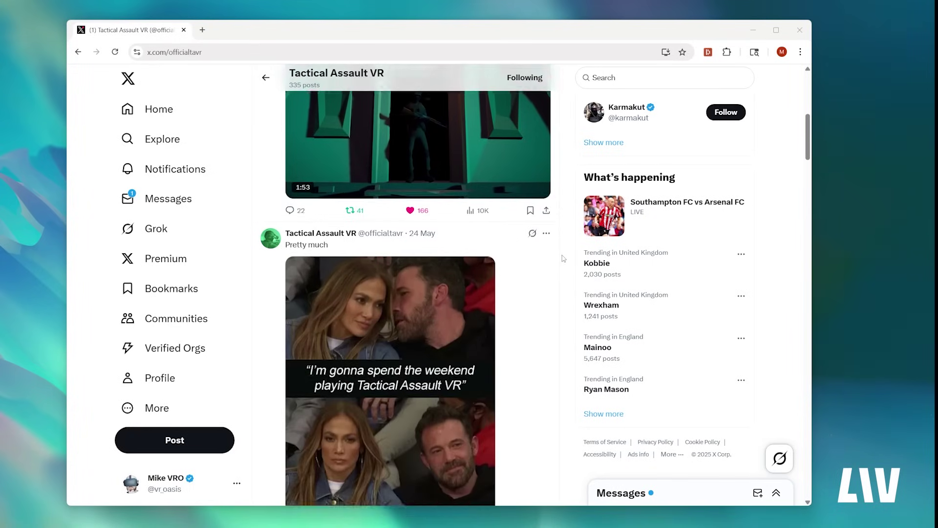
{"action": "scroll", "coordinate": [563, 258], "scroll_direction": "down", "scroll_amount": 3}
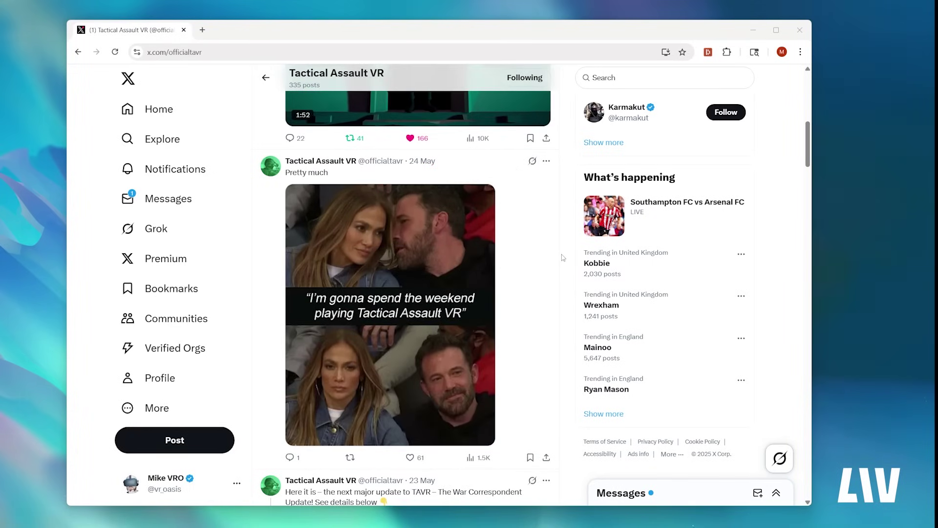
{"action": "scroll", "coordinate": [563, 258], "scroll_direction": "down", "scroll_amount": 7}
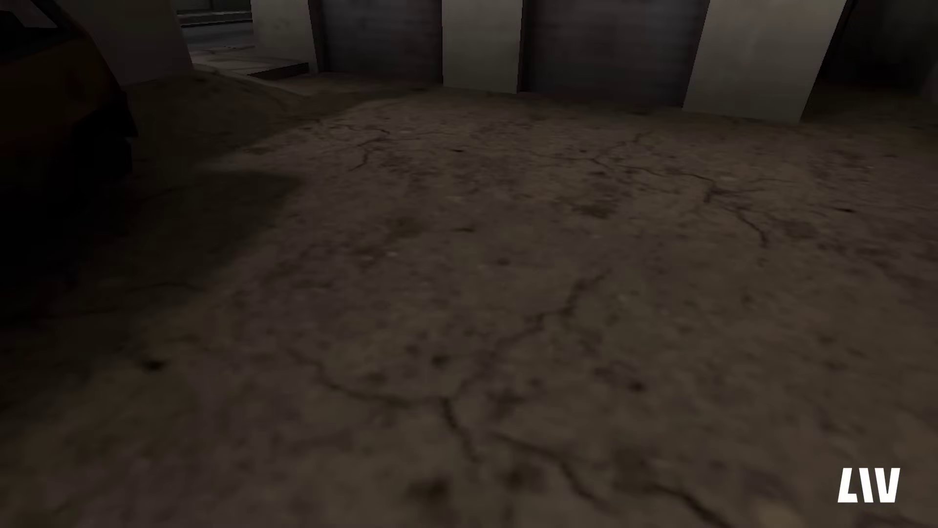